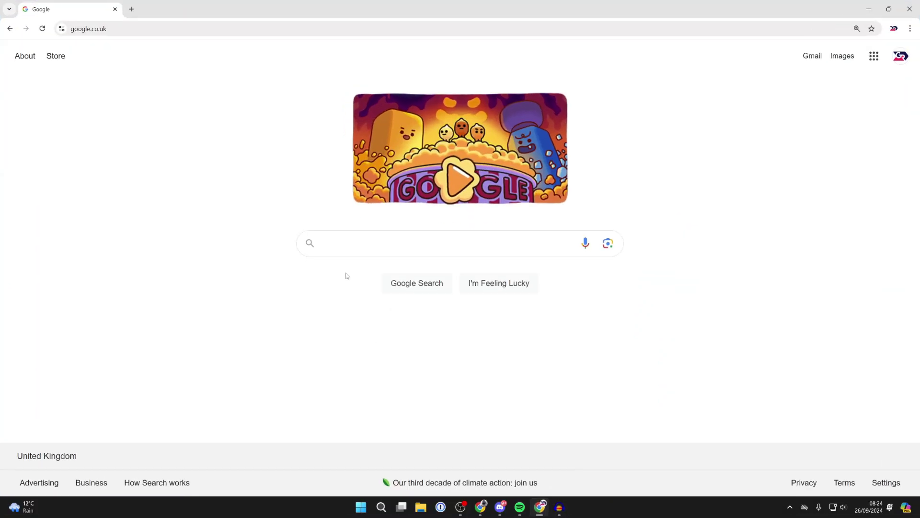
pyautogui.write('powerto')
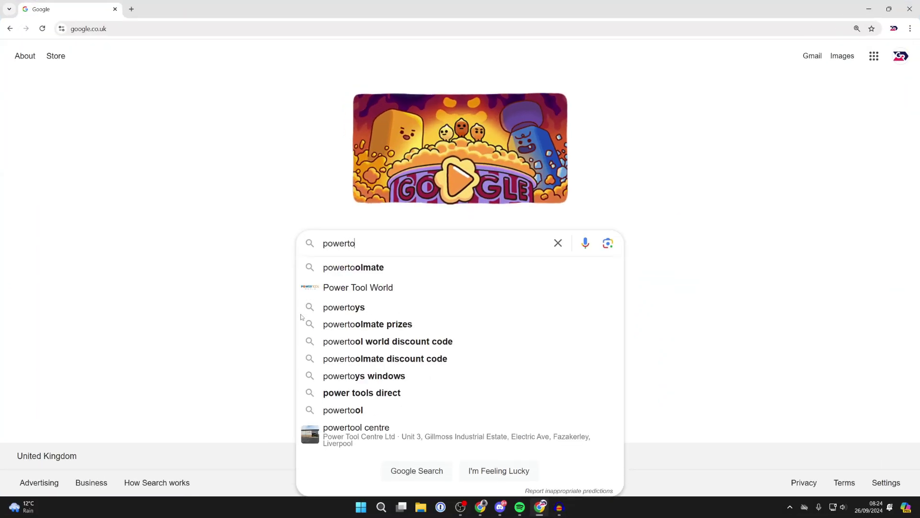
pyautogui.write('ys')
# Run the Google search for powertoys to bring up the results page
pyautogui.press('Return')
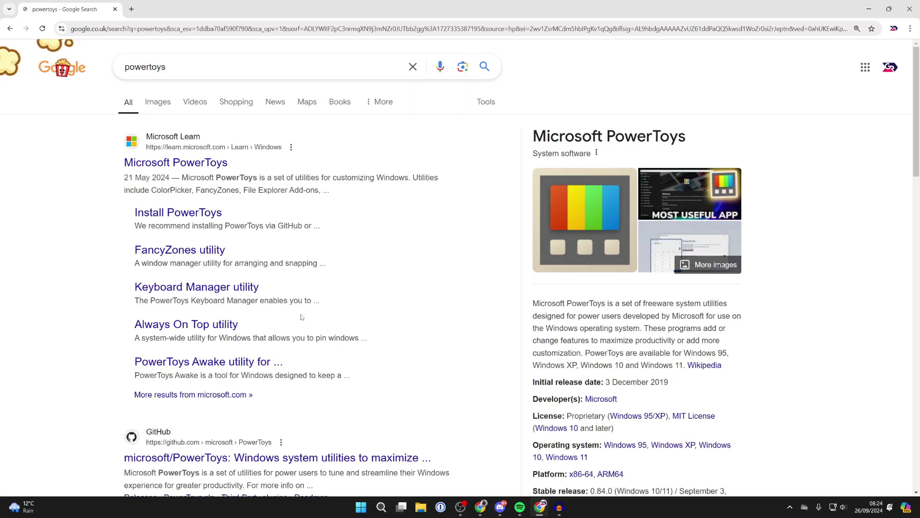
# Navigate from the PowerToys result through the install guide to the latest GitHub release
pyautogui.click(167, 161)
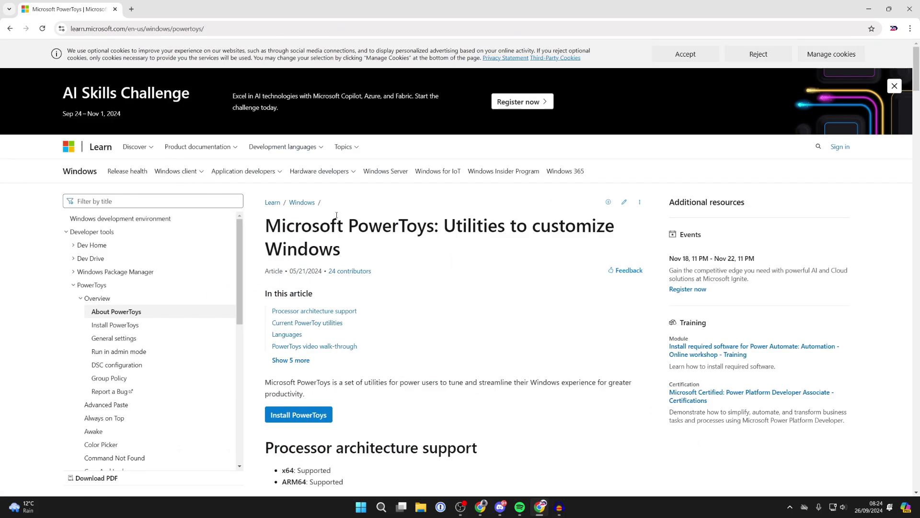
pyautogui.scroll(-3, 338, 212)
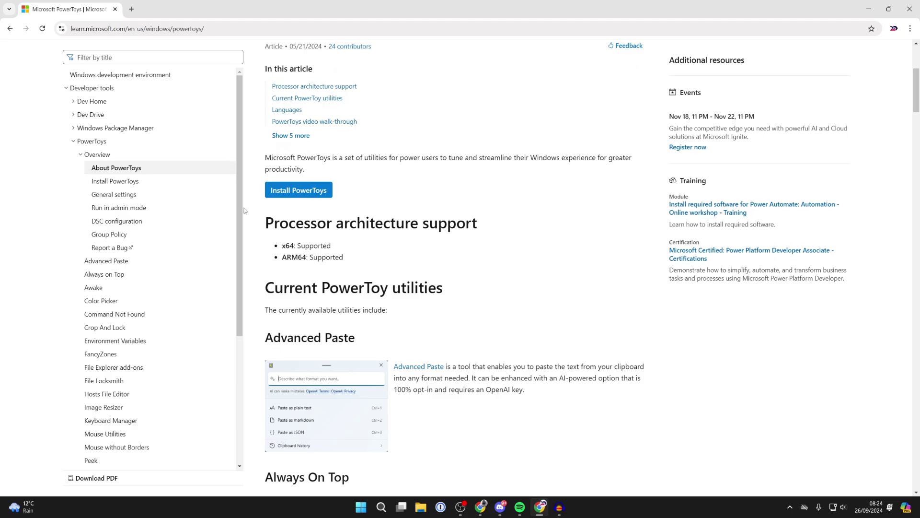
pyautogui.click(297, 191)
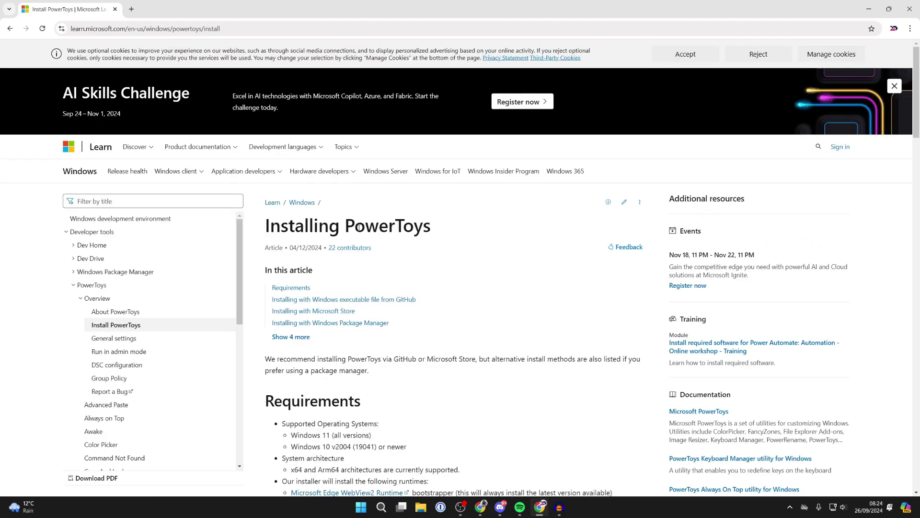
pyautogui.scroll(-4, 359, 227)
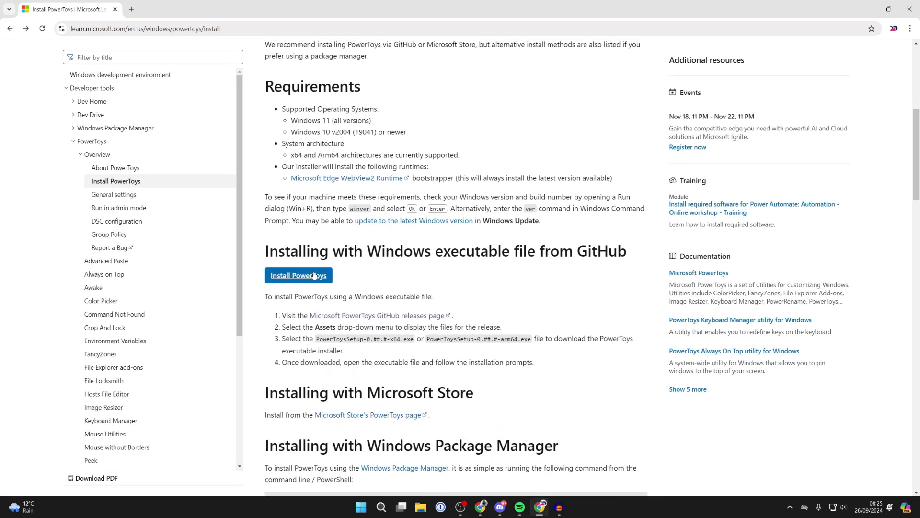
pyautogui.click(314, 274)
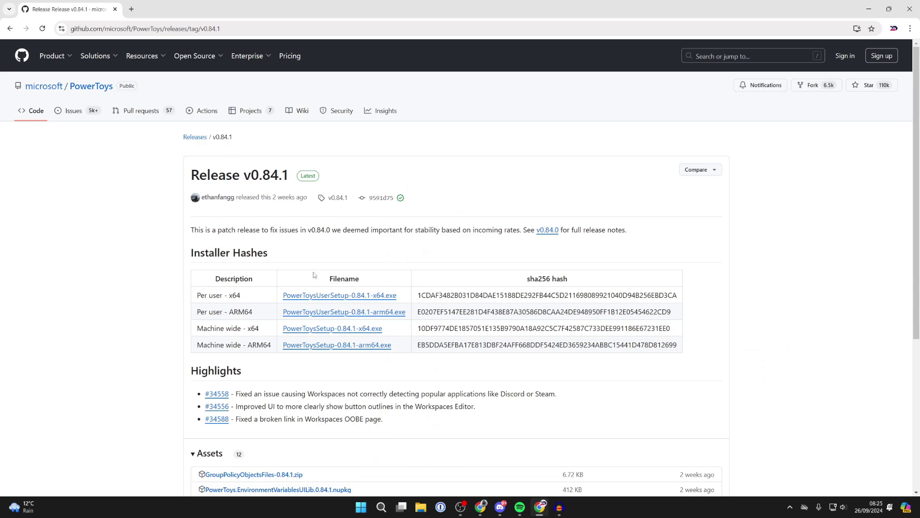
pyautogui.scroll(-3, 313, 274)
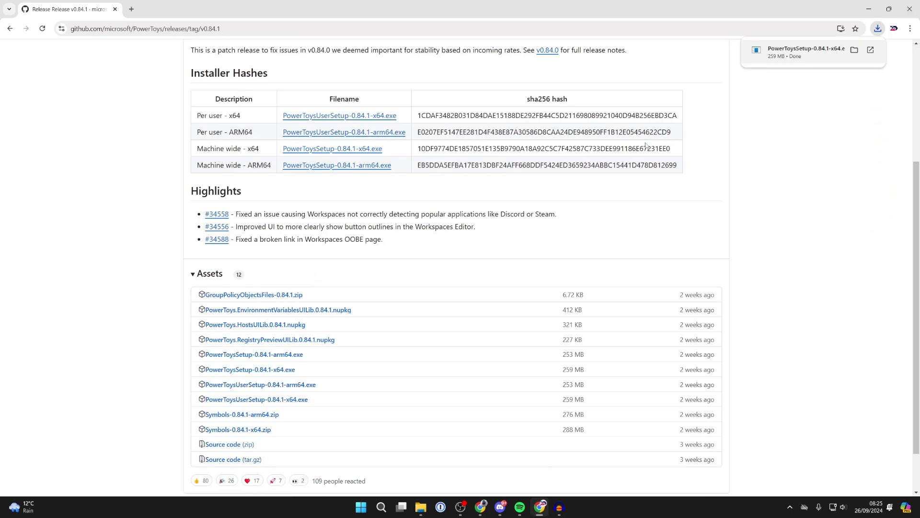
# Close Chrome and launch PowerToysSetup-0.84.1-x64.exe from the Downloads folder
pyautogui.click(910, 9)
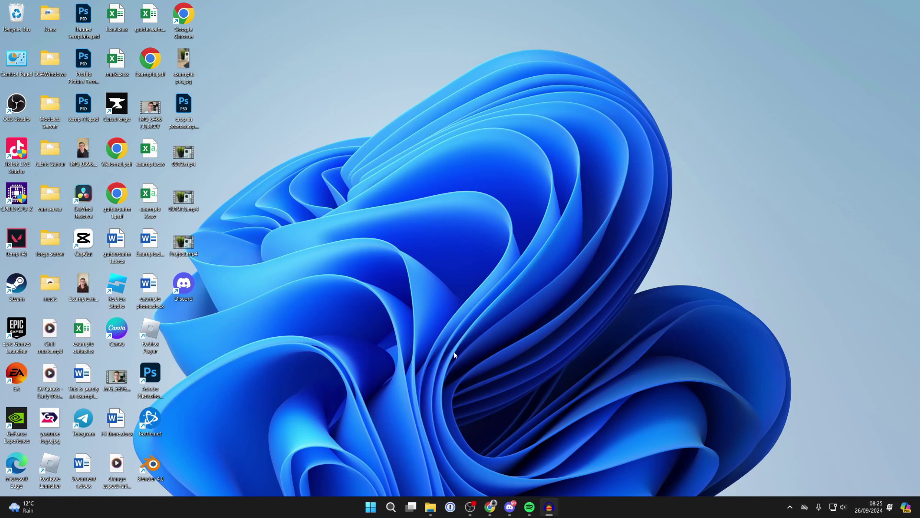
pyautogui.click(431, 508)
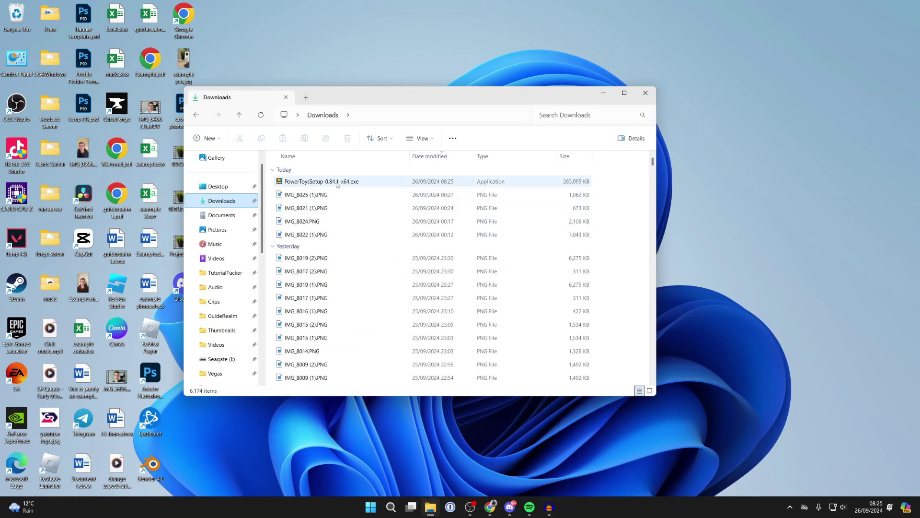
pyautogui.doubleClick(334, 184)
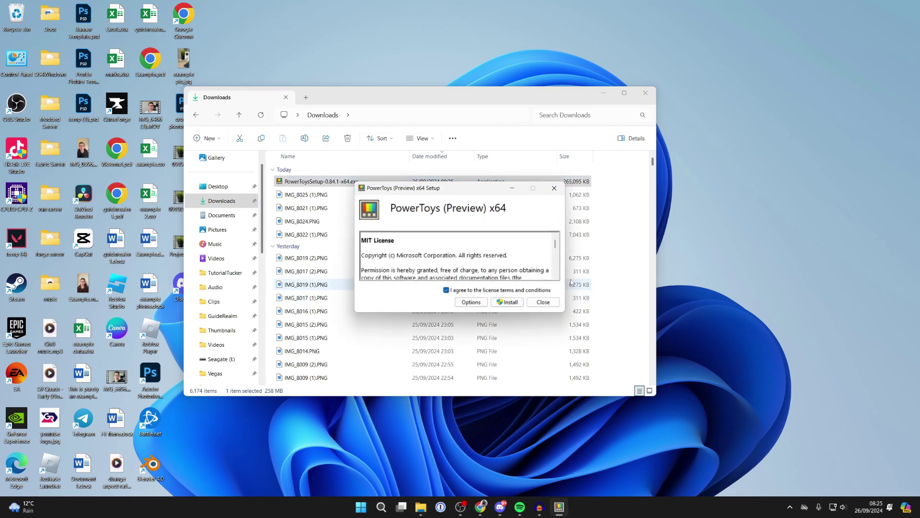
# Install PowerToys and close the completed installer
pyautogui.click(507, 304)
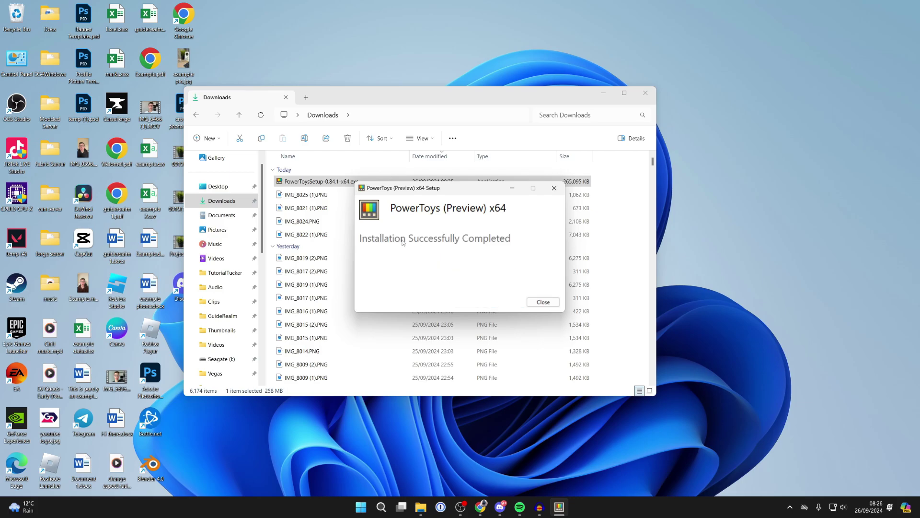
pyautogui.click(543, 302)
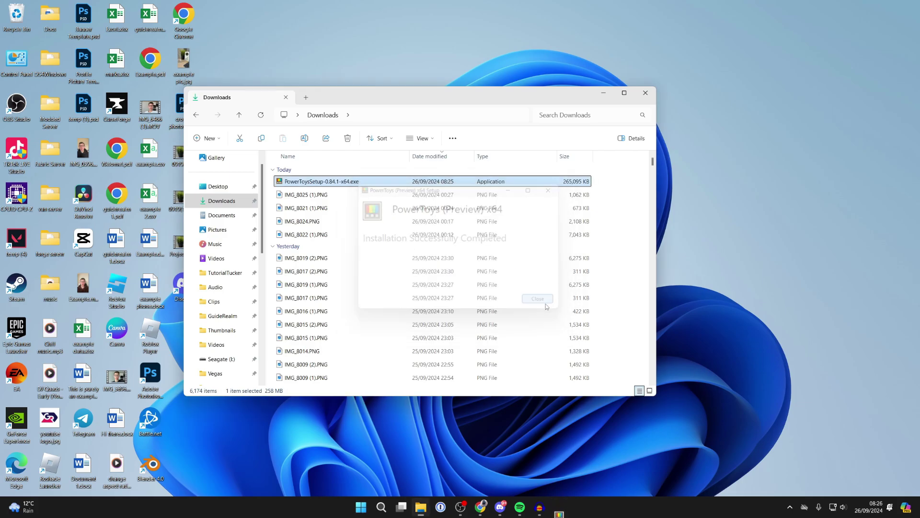
# Close Explorer and reach the Keyboard Manager settings from the welcome window
pyautogui.click(645, 92)
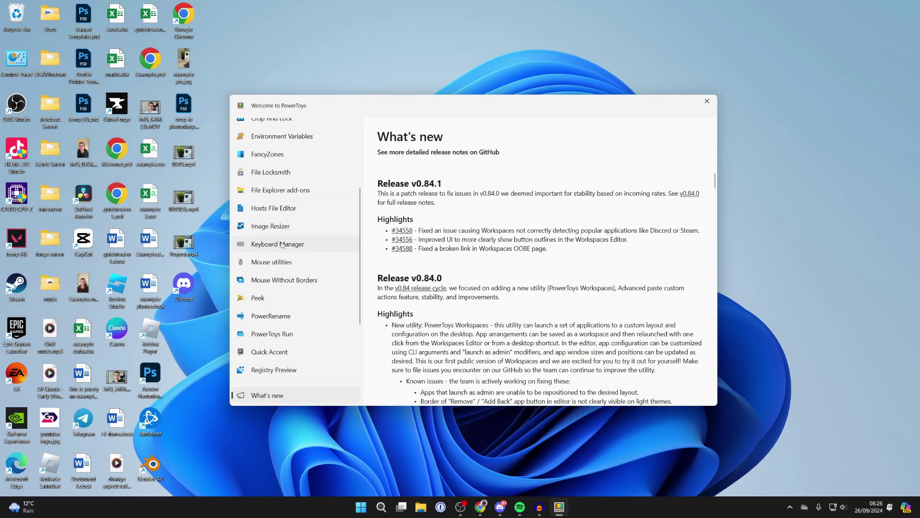
pyautogui.click(288, 246)
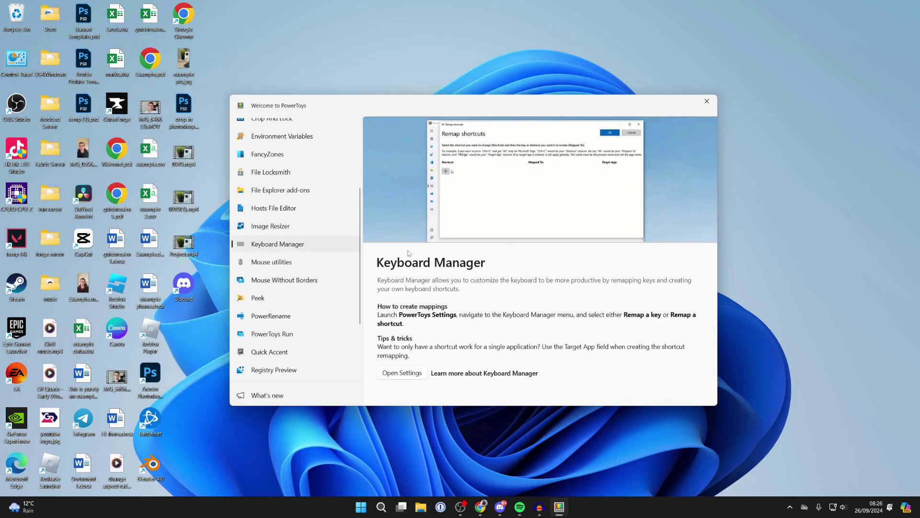
pyautogui.click(402, 372)
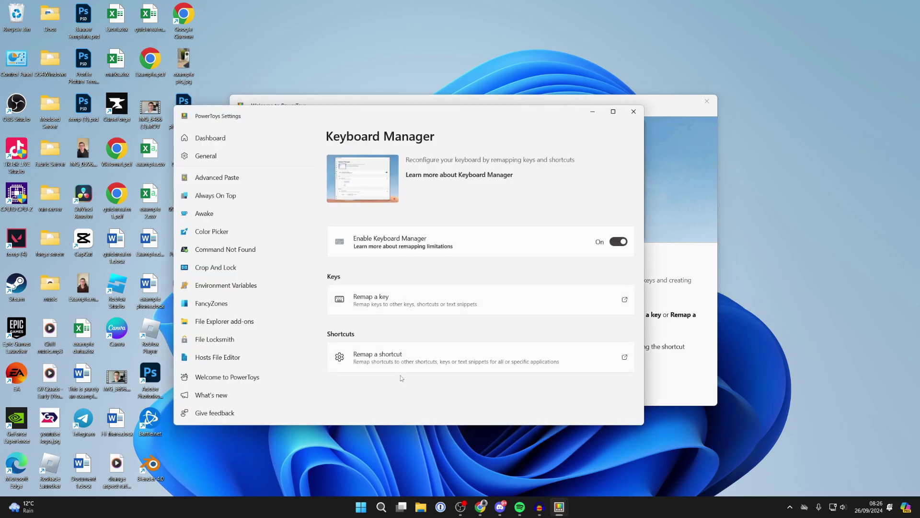
# Add a new key remapping with S captured as the original key
pyautogui.click(474, 294)
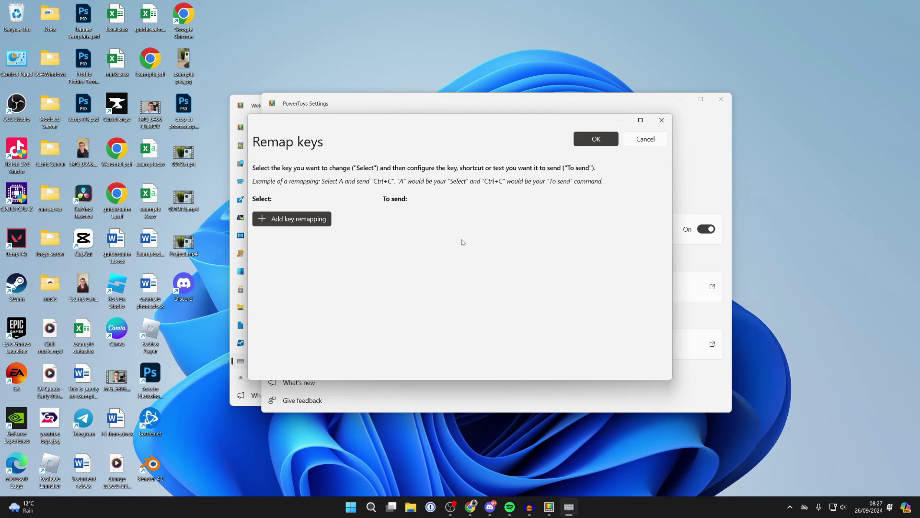
pyautogui.click(321, 222)
pyautogui.click(297, 223)
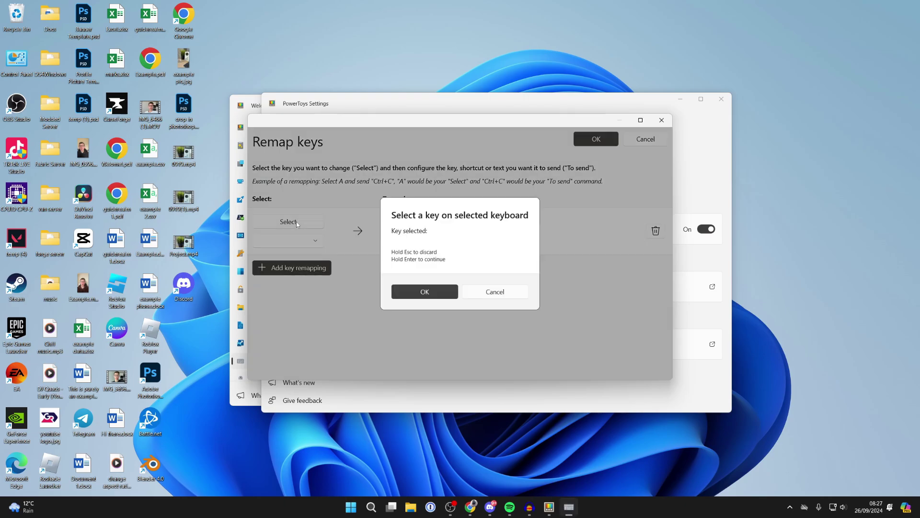
pyautogui.press('s')
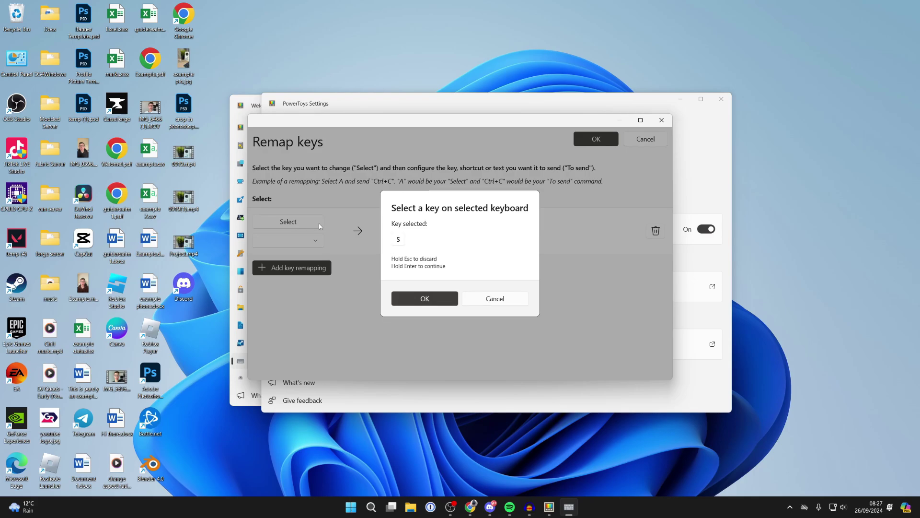
pyautogui.click(424, 299)
# Set S to send Disable, save the remapping and accept the warning
pyautogui.click(421, 242)
pyautogui.scroll(10, 432, 230)
pyautogui.click(423, 209)
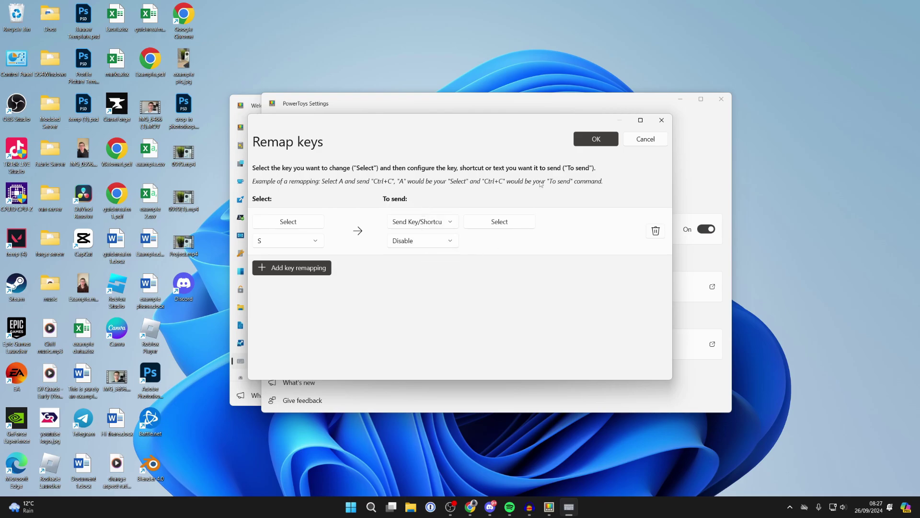
pyautogui.click(583, 141)
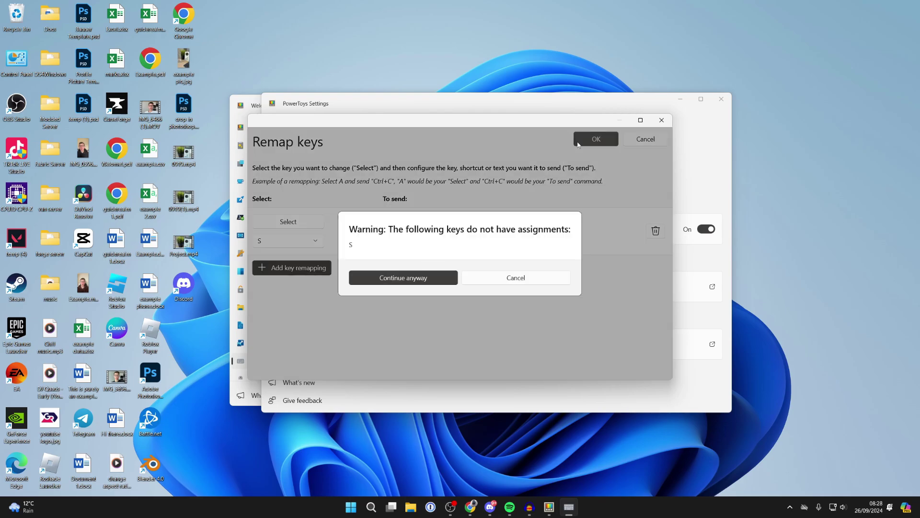
pyautogui.click(397, 282)
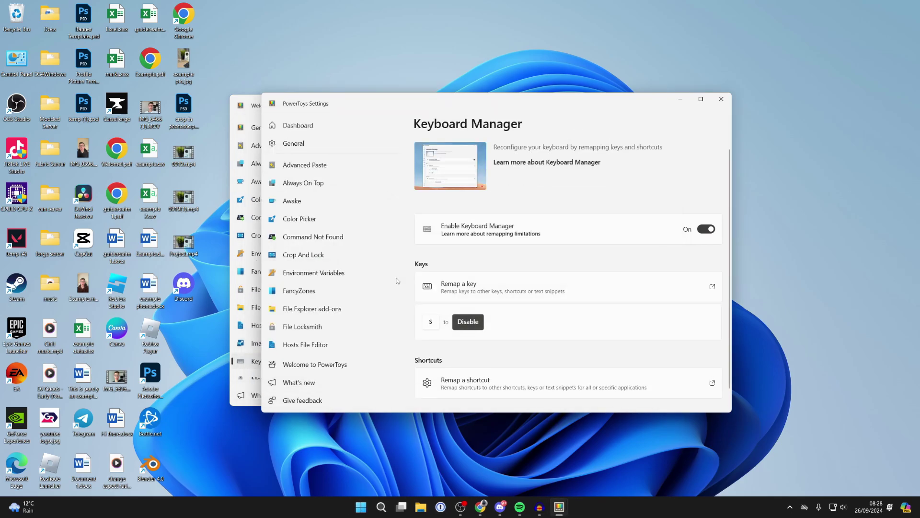